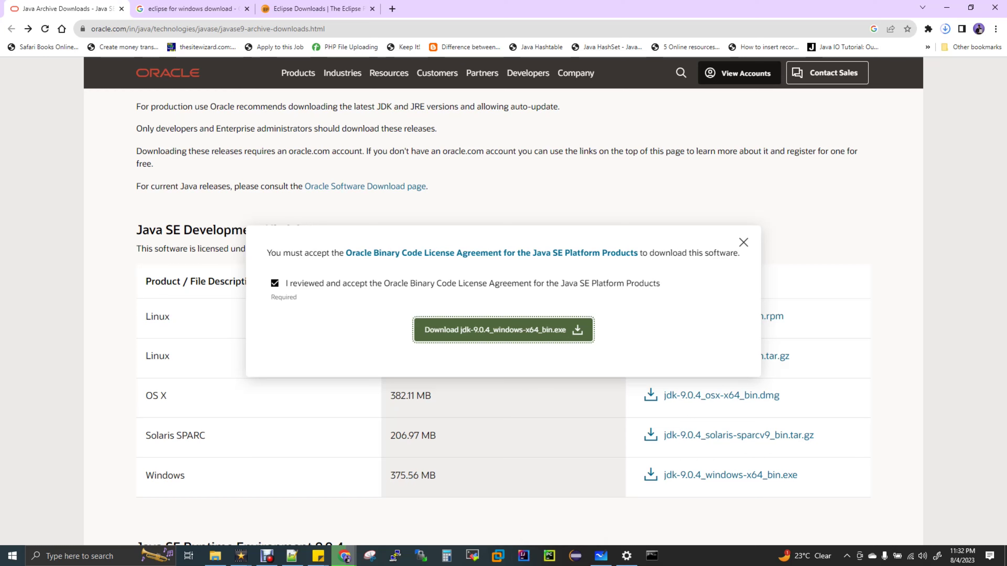
Step: Request the Eclipse IDE 2023-06 x86_64 Windows installer from the Eclipse downloads page and cancel saving it
click(193, 8)
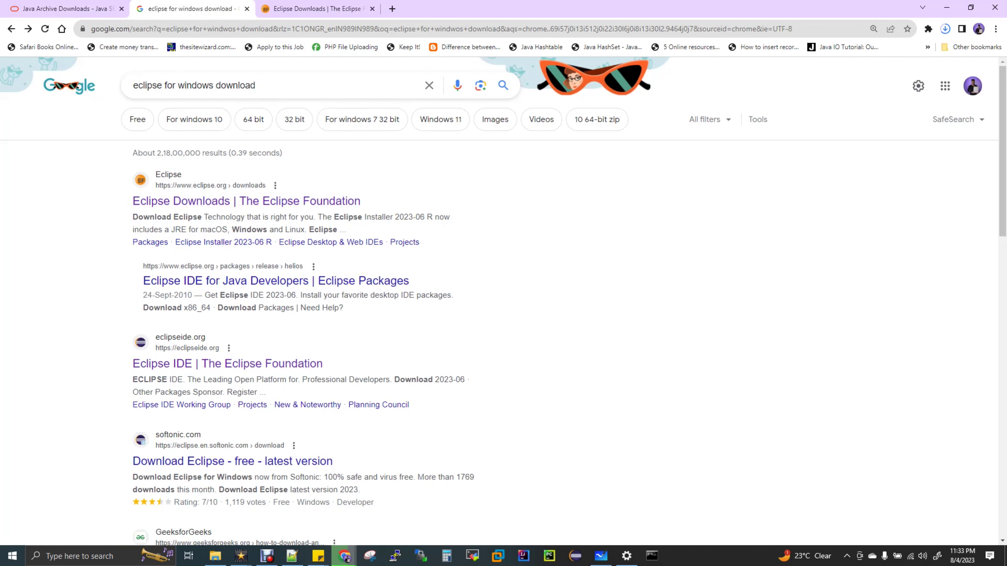
click(317, 8)
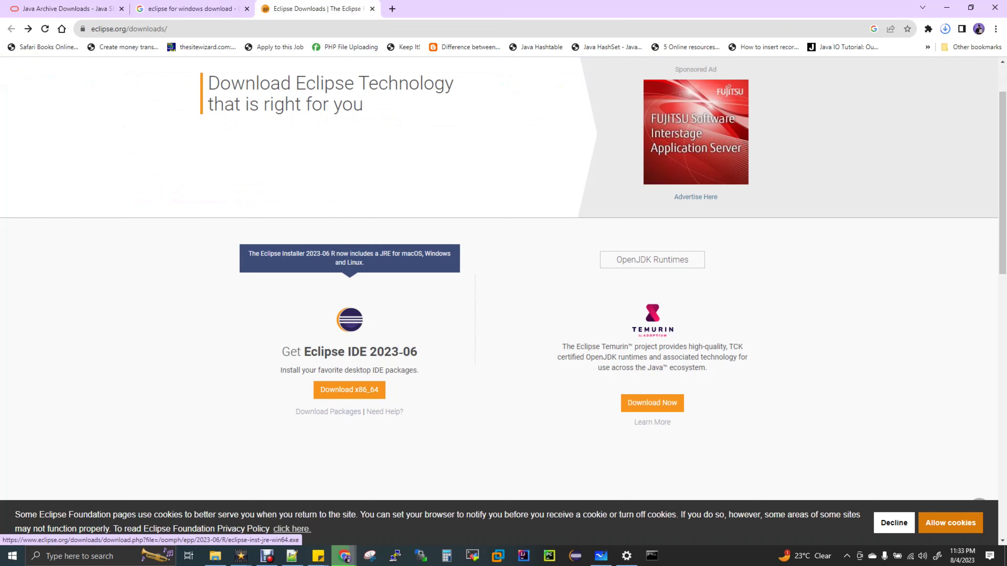
click(350, 389)
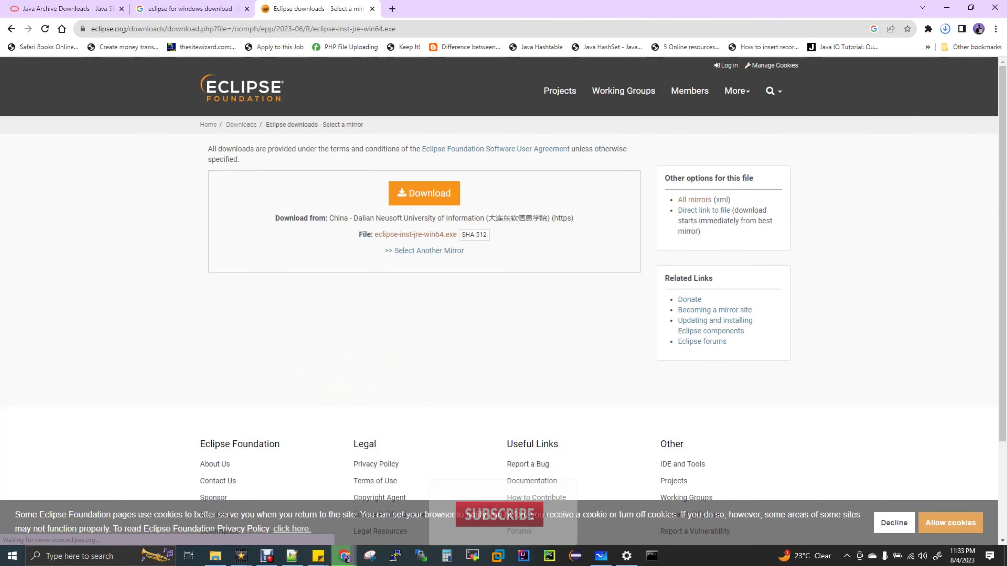
click(424, 193)
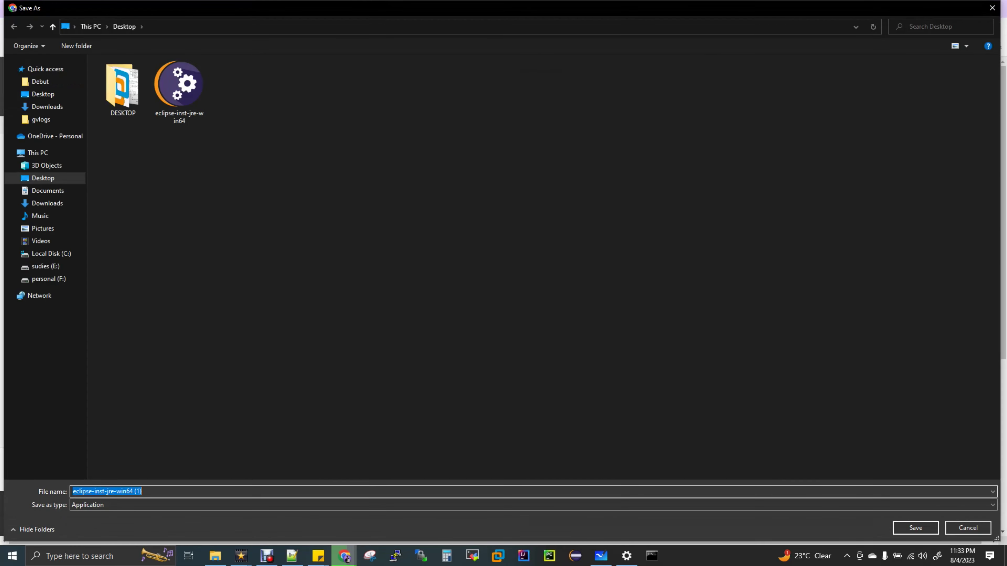
click(968, 528)
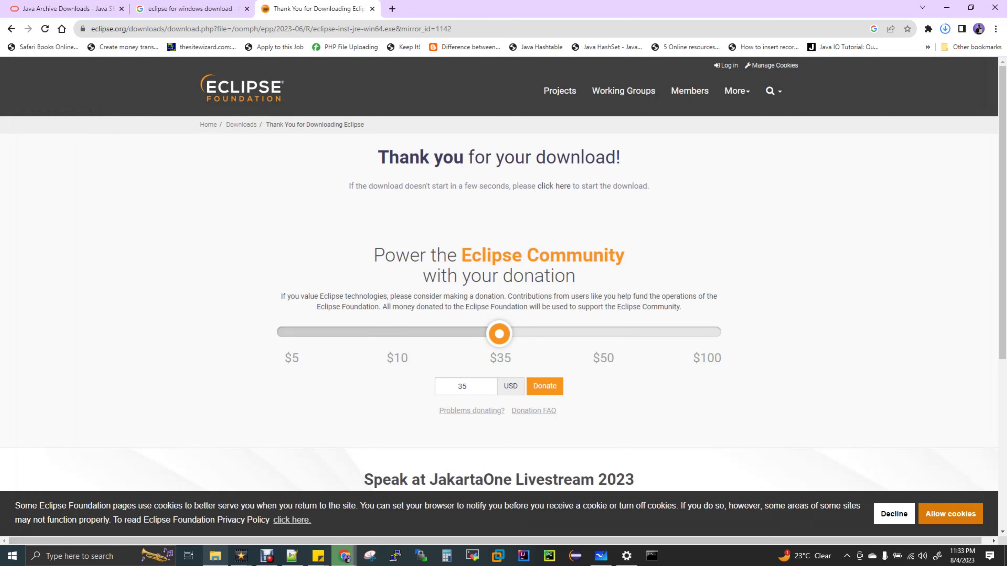
Step: Switch to File Explorer and launch the eclipse-inst-jre-win64 installer from the Desktop folder
click(215, 556)
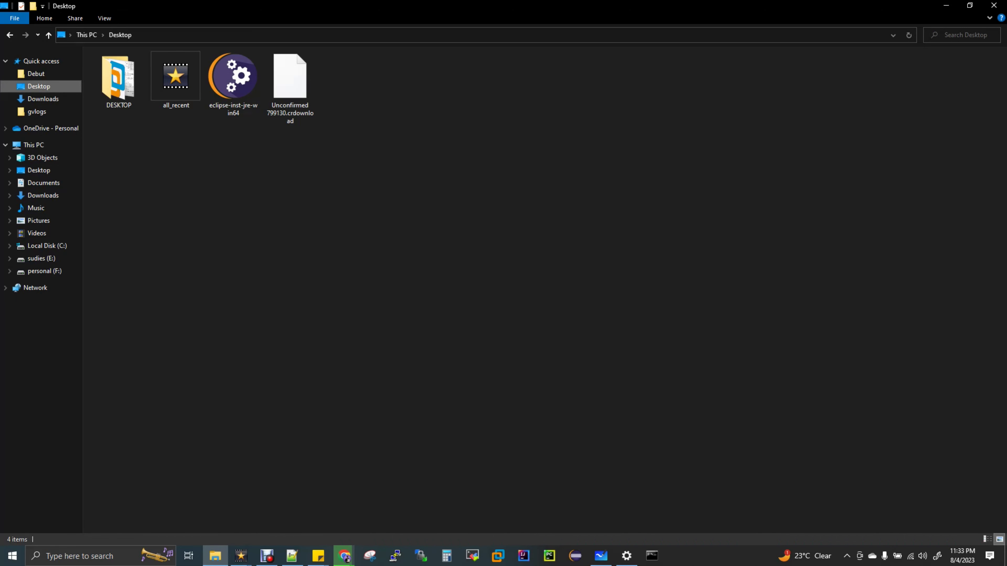
click(233, 81)
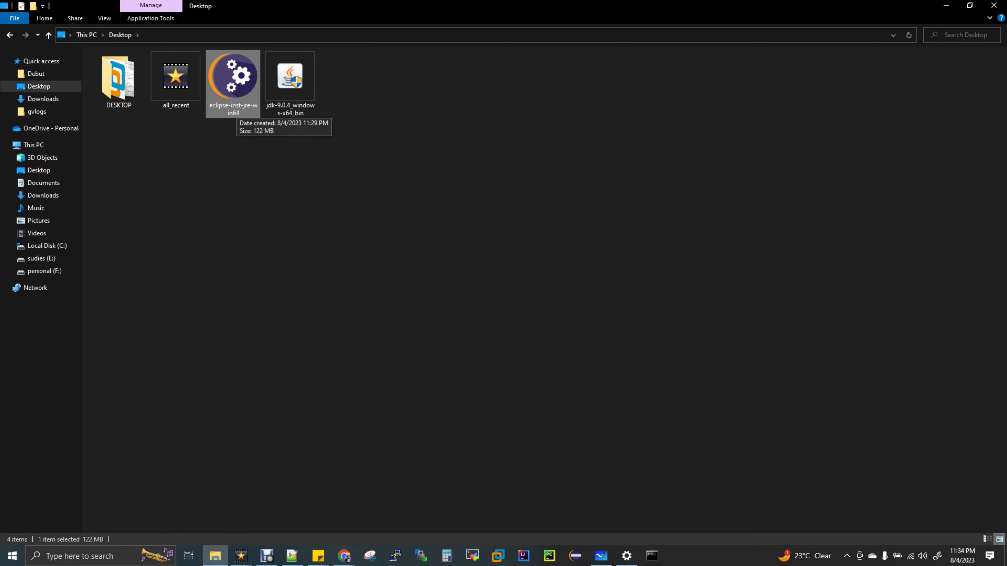
key(Return)
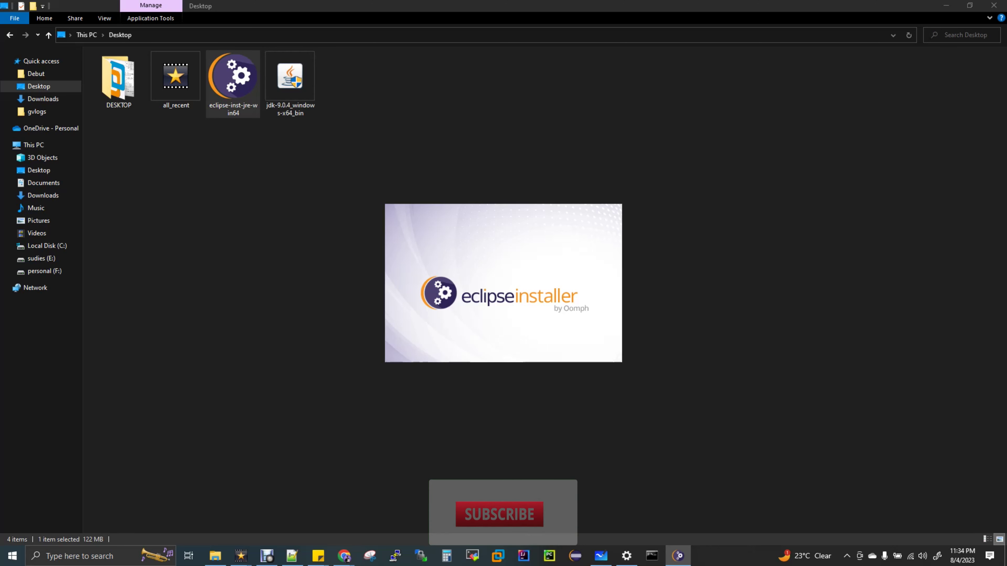
Step: Run the jdk-9.0.4_windows-x64_bin installer and install the JDK with its default features and folder
click(290, 81)
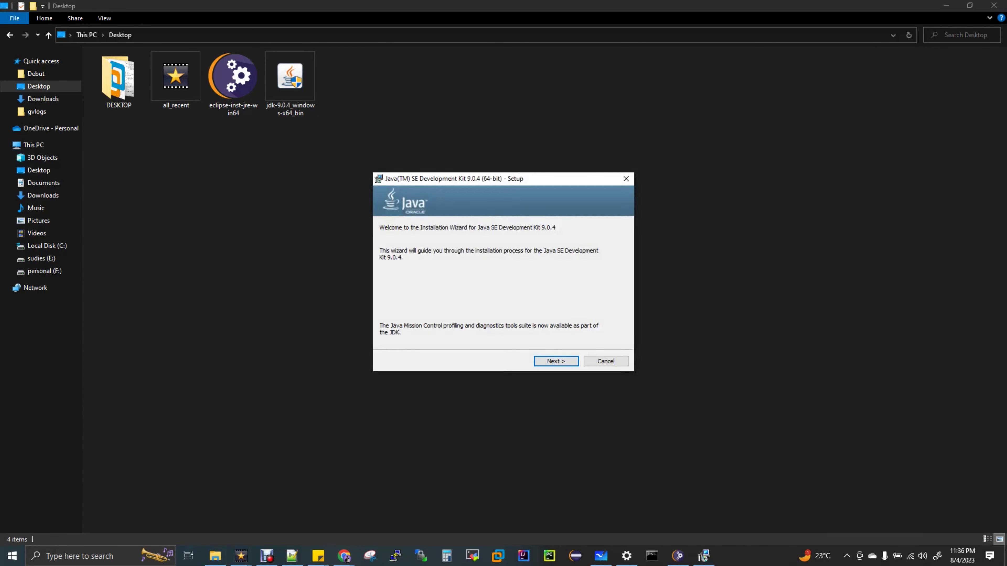
key(Return)
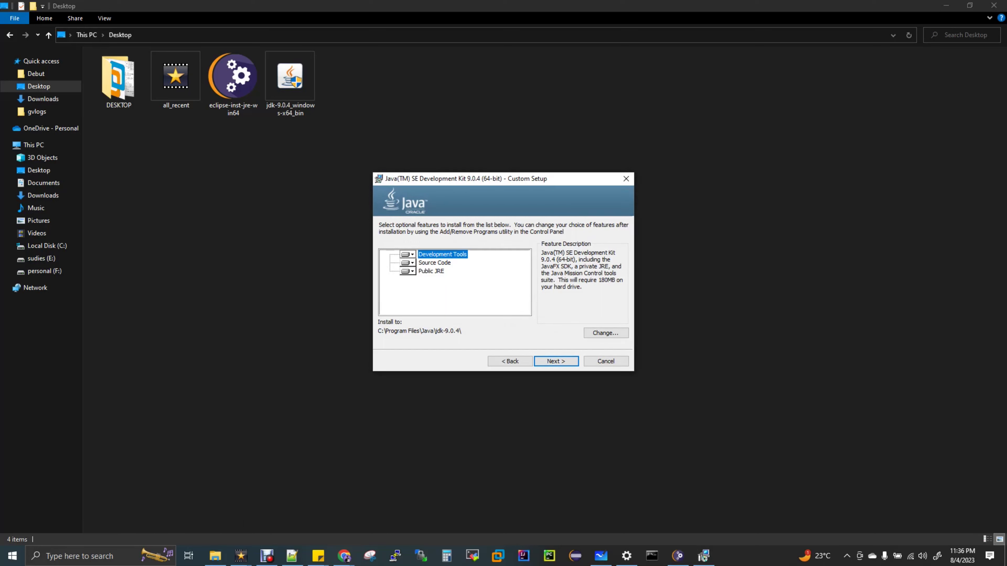
key(Return)
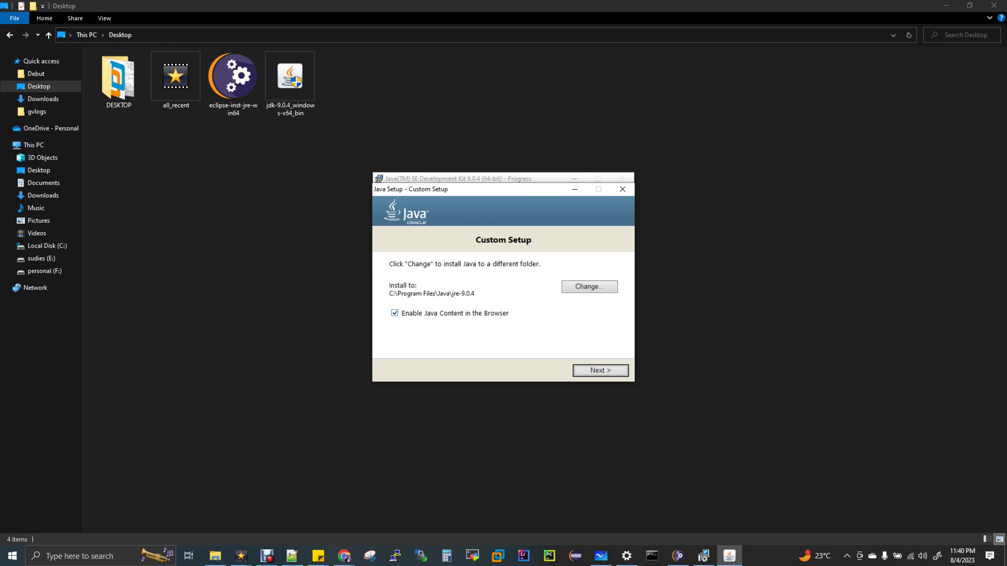
Step: Turn off Java content in the browser, install the JRE to its default folder, and close the completed JDK setup
click(395, 313)
click(600, 370)
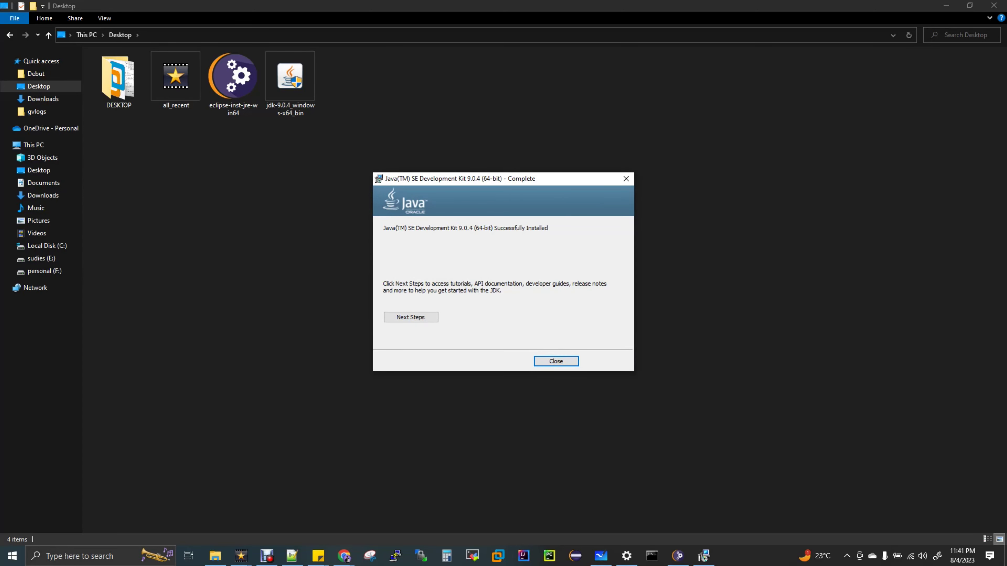
click(267, 556)
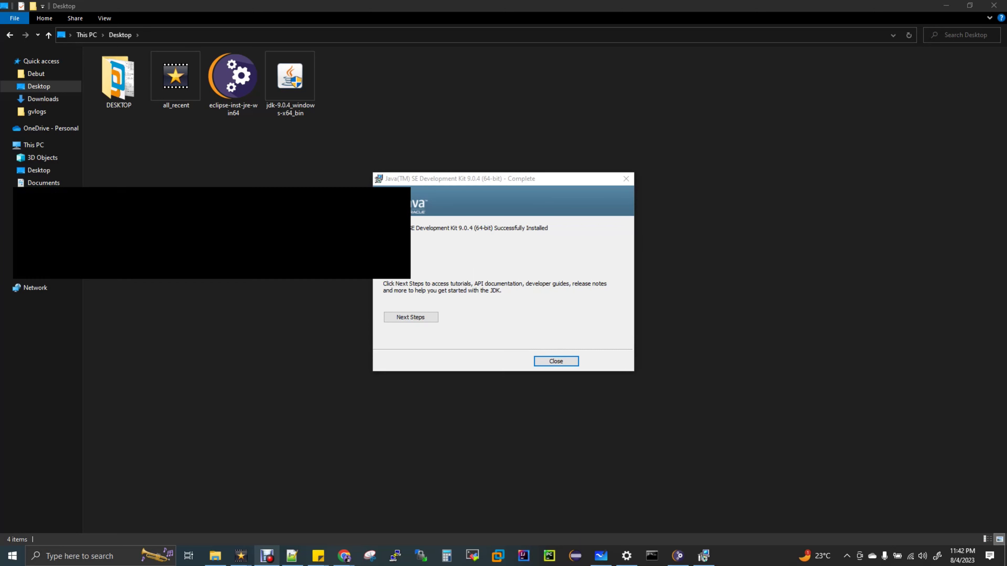
click(267, 555)
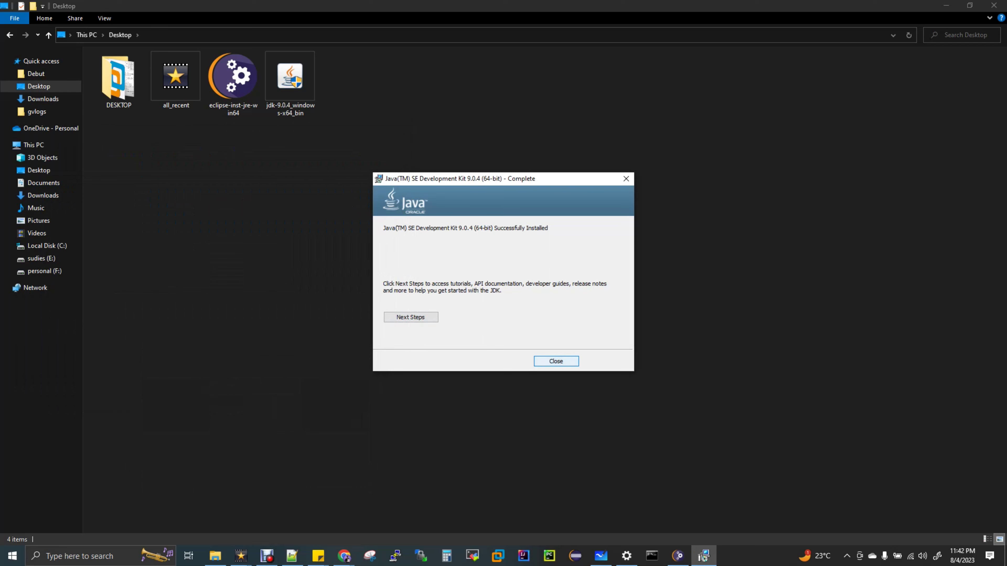
click(556, 361)
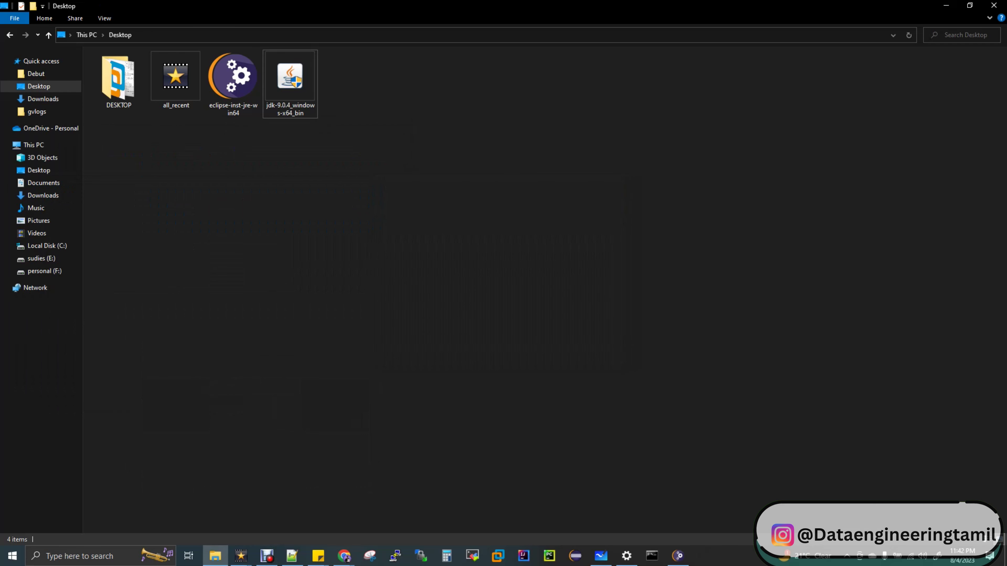
Step: Open the jdk-9.0.4 folder inside C:\Program Files\Java
click(34, 145)
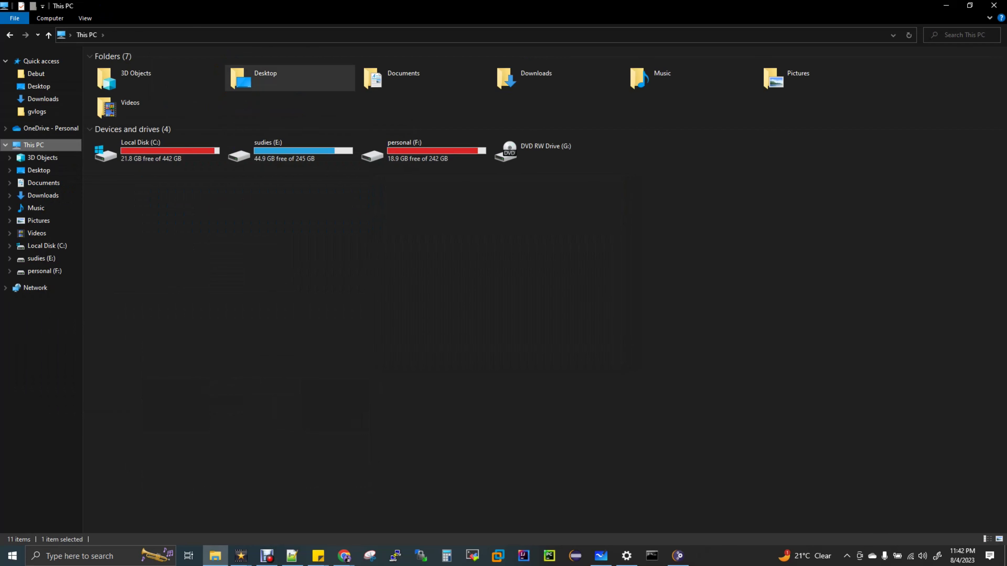
double_click(159, 149)
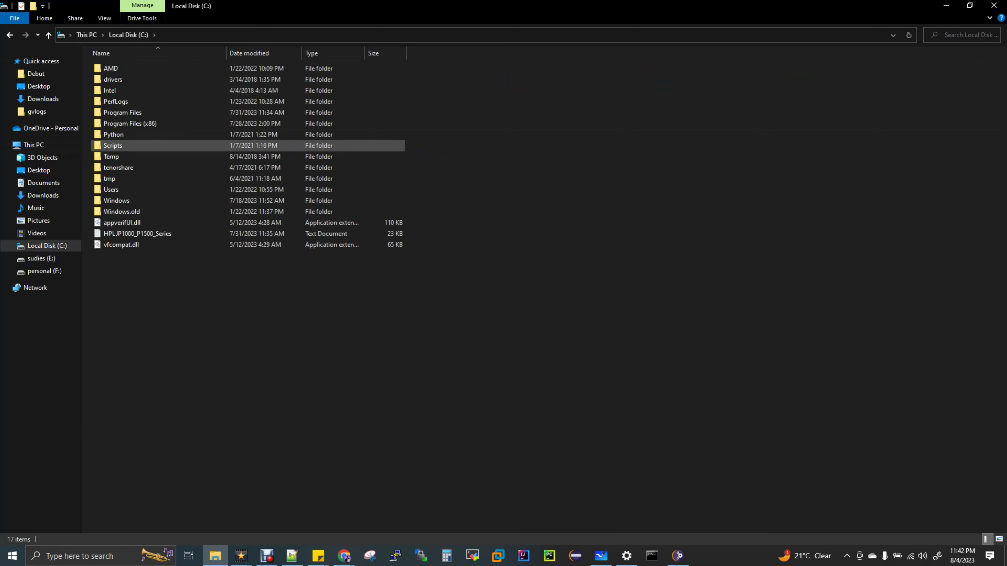
double_click(123, 113)
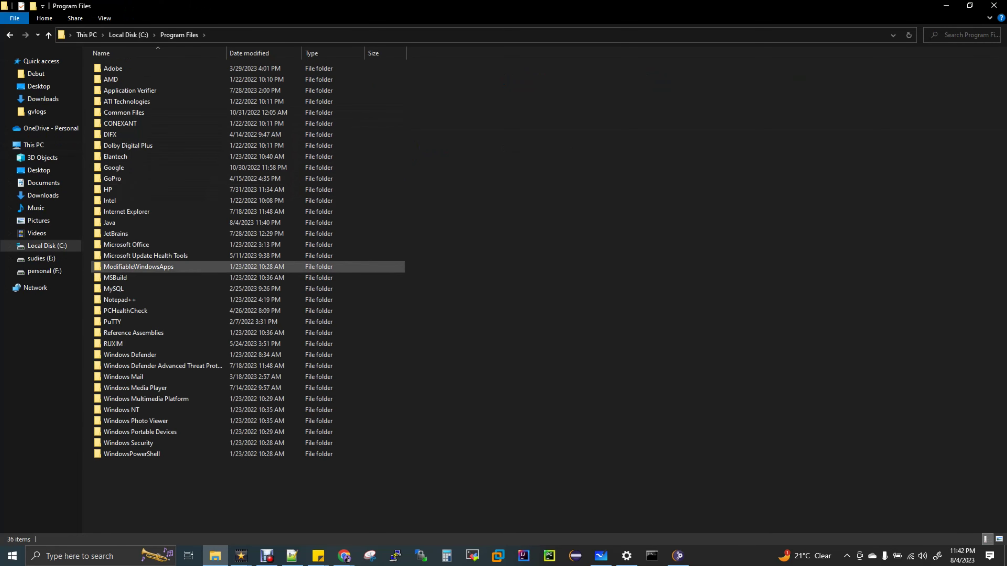
key(j)
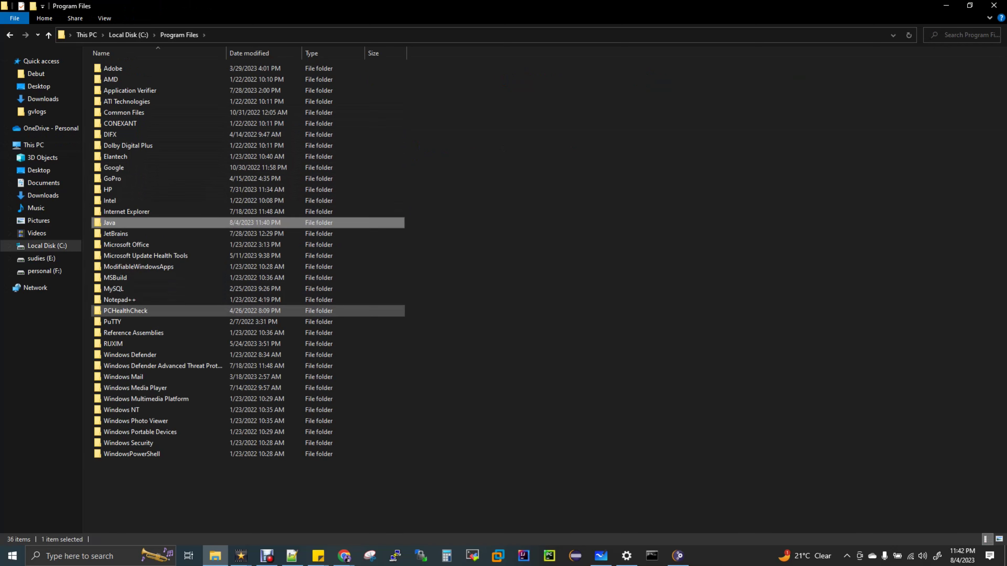
key(Return)
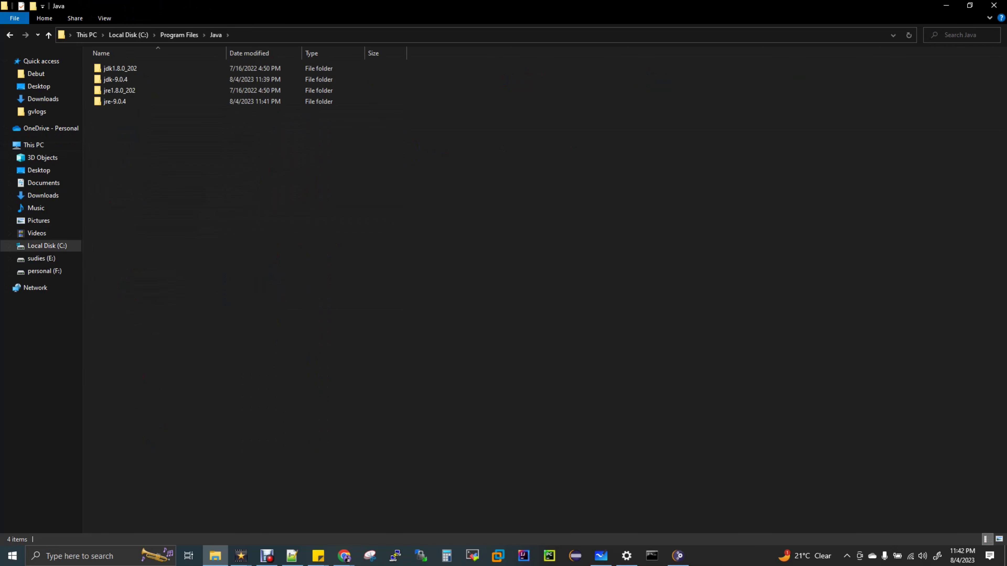
click(114, 101)
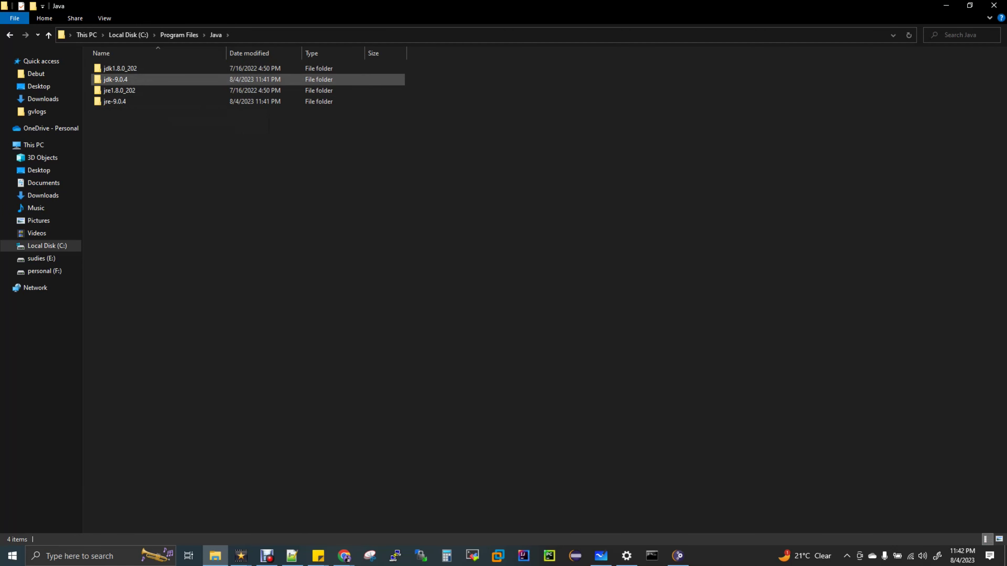
double_click(115, 79)
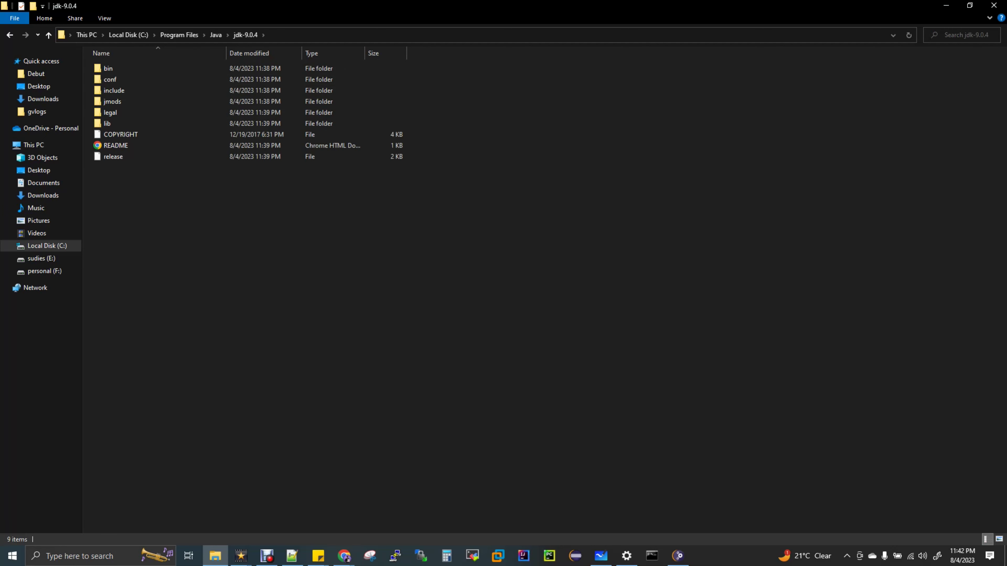
Step: Copy the jdk-9.0.4 folder's full path and replace the text in the Notepad++ document with it
key(alt+d)
key(ctrl+c)
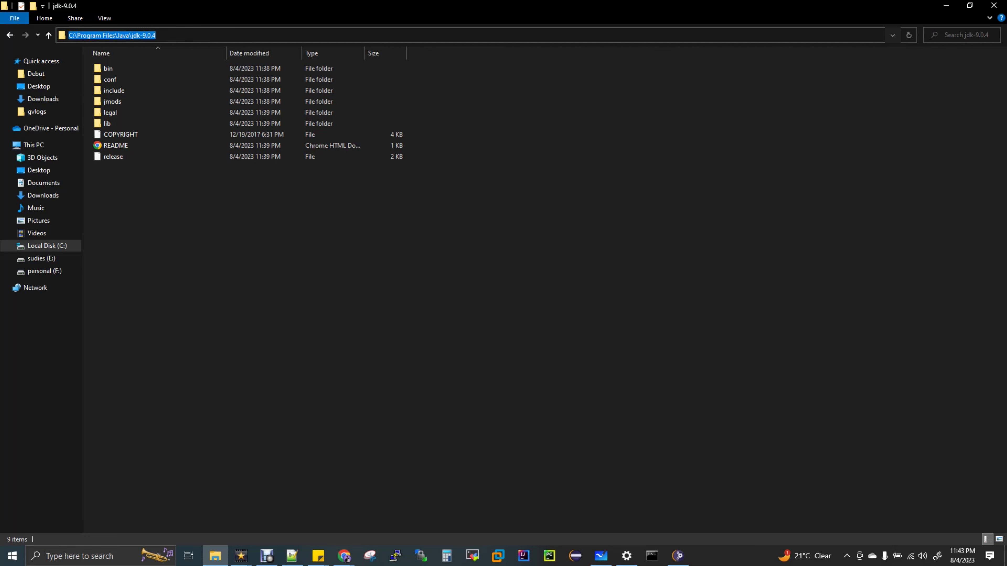
key(alt+Tab)
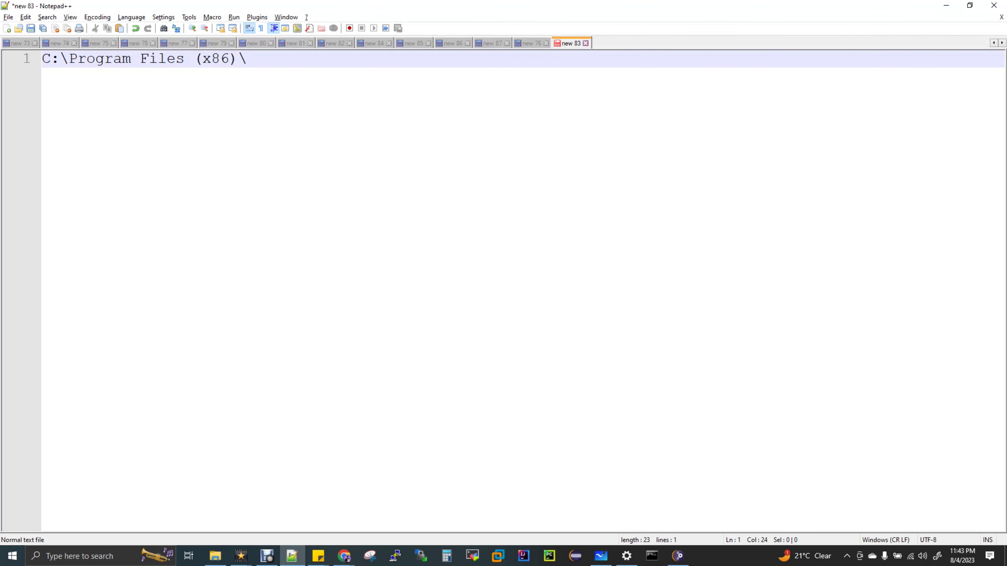
key(ctrl+a)
key(ctrl+v)
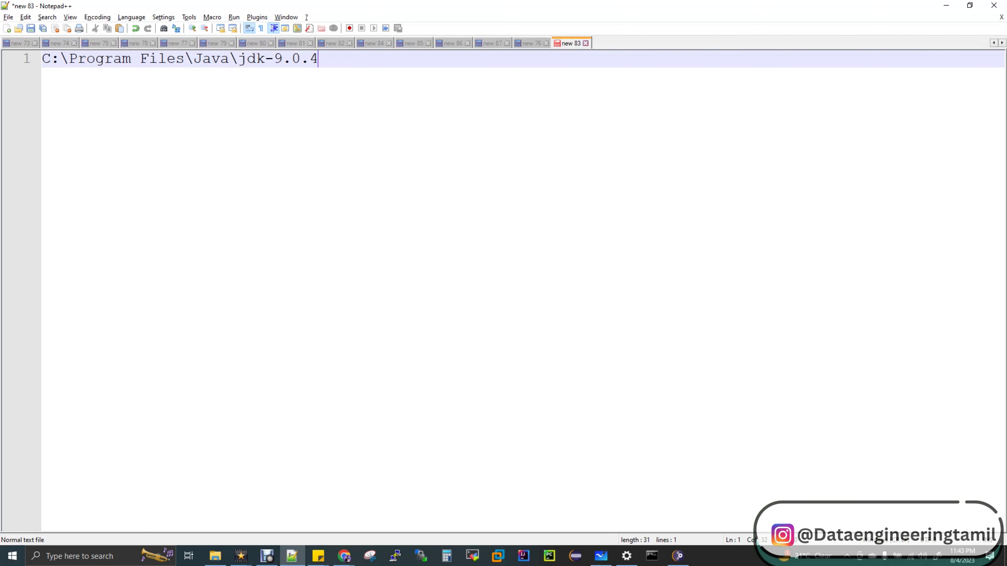
Step: Return to File Explorer and open the Environment Variables dialog through This PC's properties and advanced system settings
key(alt+Tab)
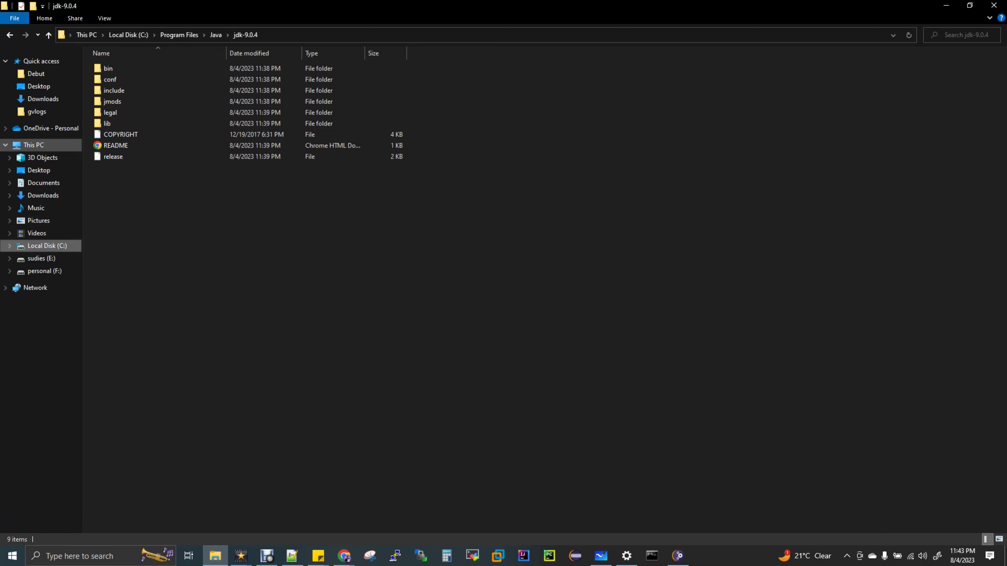
right_click(35, 146)
click(66, 282)
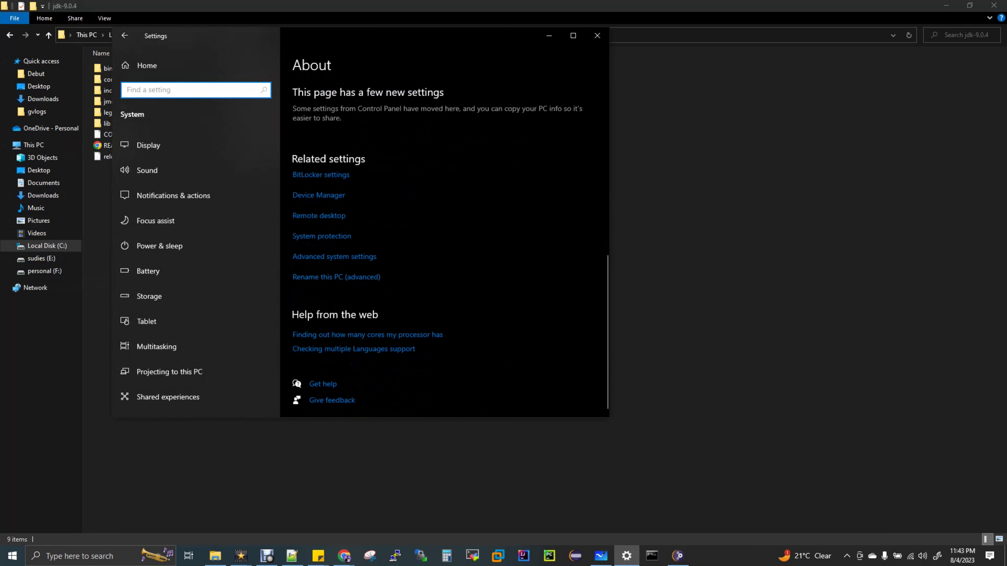
click(334, 256)
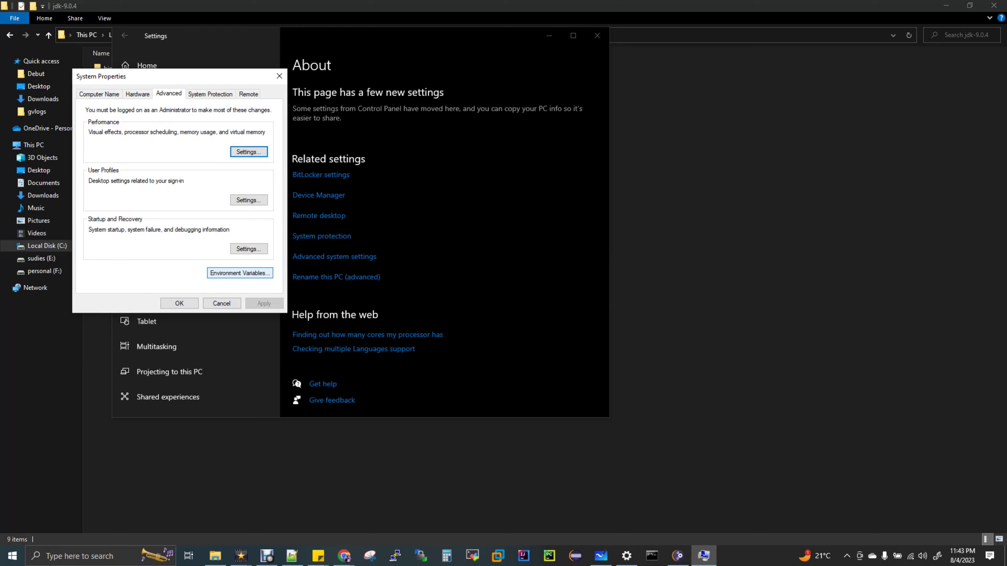
click(239, 273)
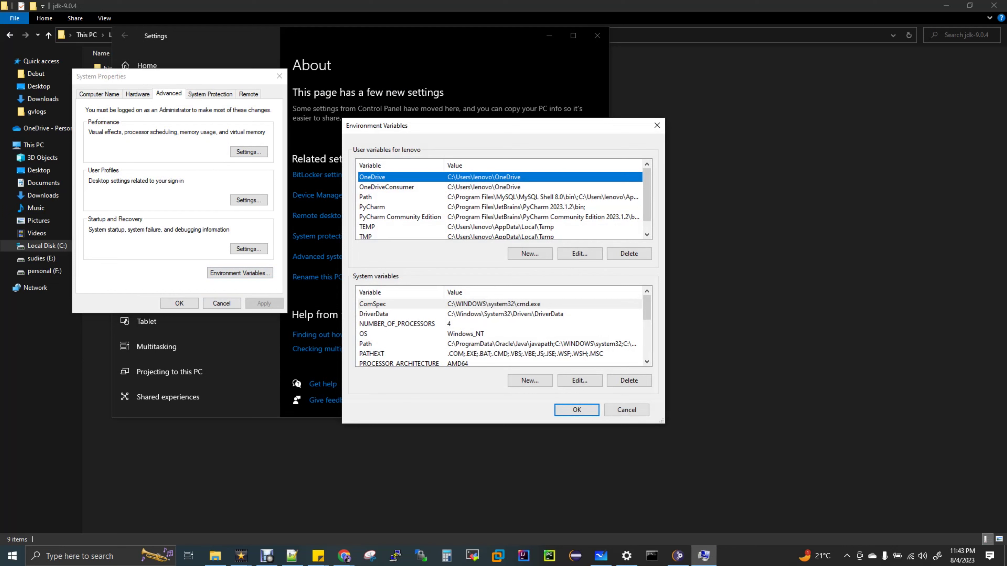
Step: Open the system Path variable for editing and copy the JDK folder path from the Notepad++ document
click(365, 344)
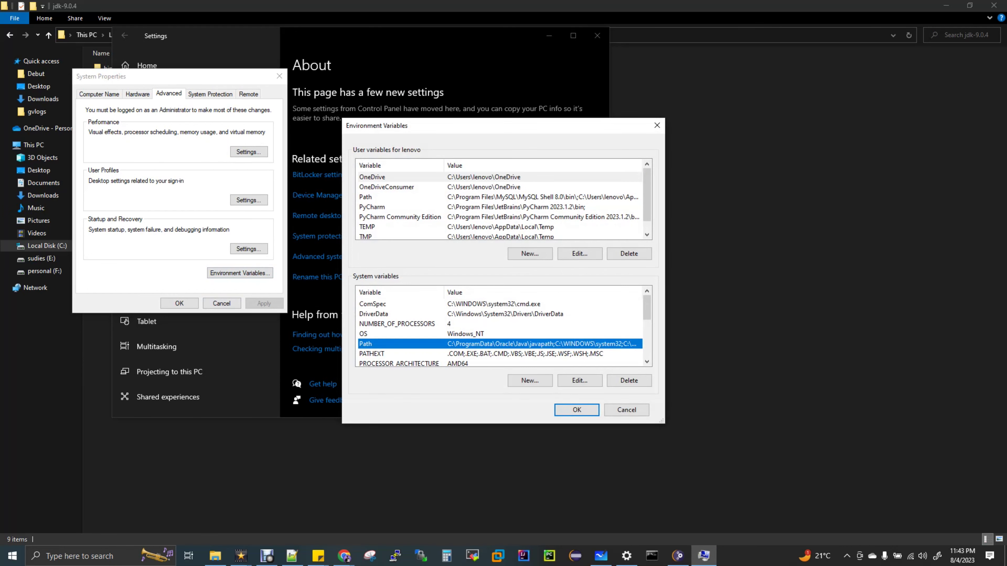
click(580, 380)
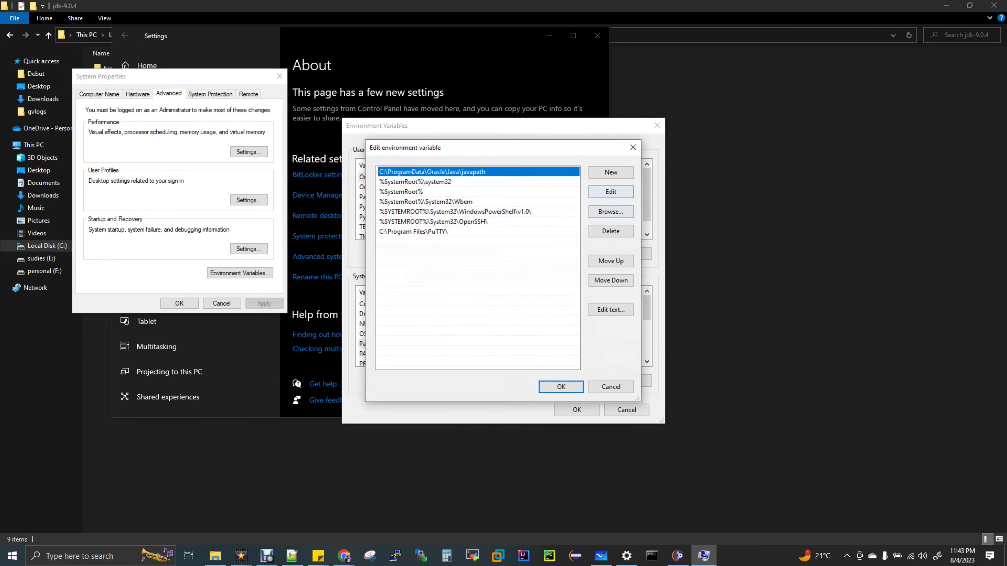
click(611, 172)
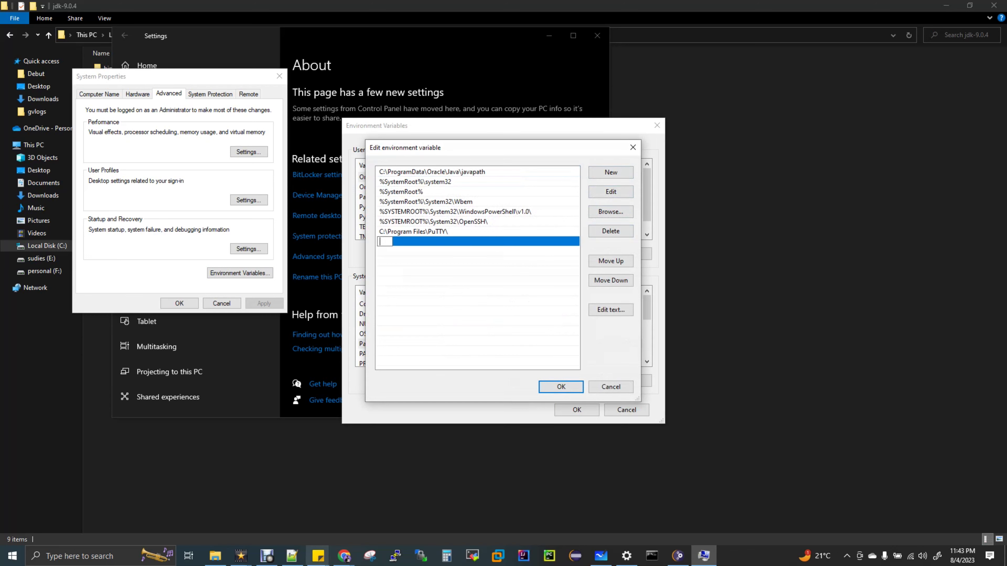
click(291, 555)
key(ctrl+a)
key(ctrl+c)
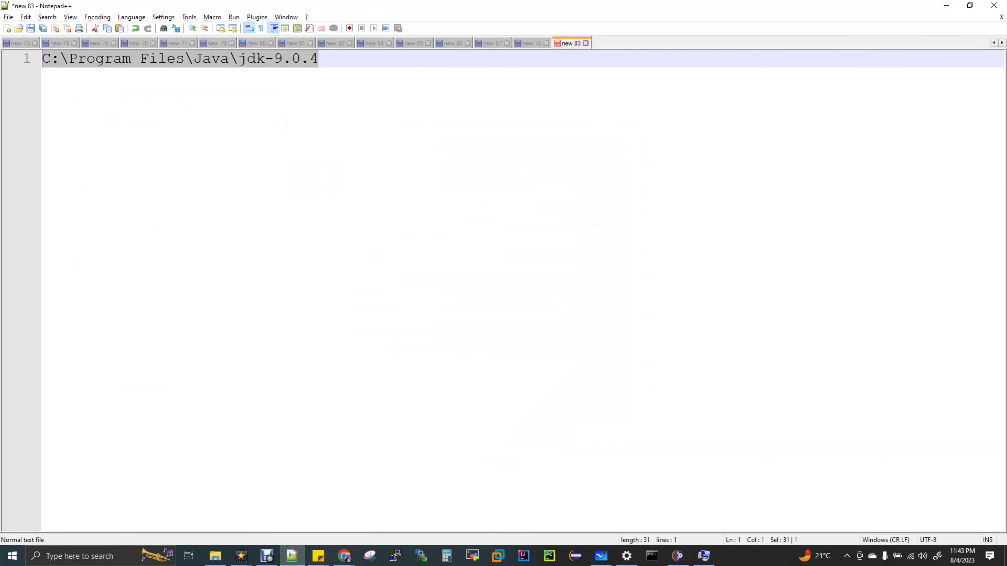
Step: Add C:\Program Files\Java\jdk-9.0.4\bin as a new system Path entry, save the environment variables and close System Properties
key(alt+Tab)
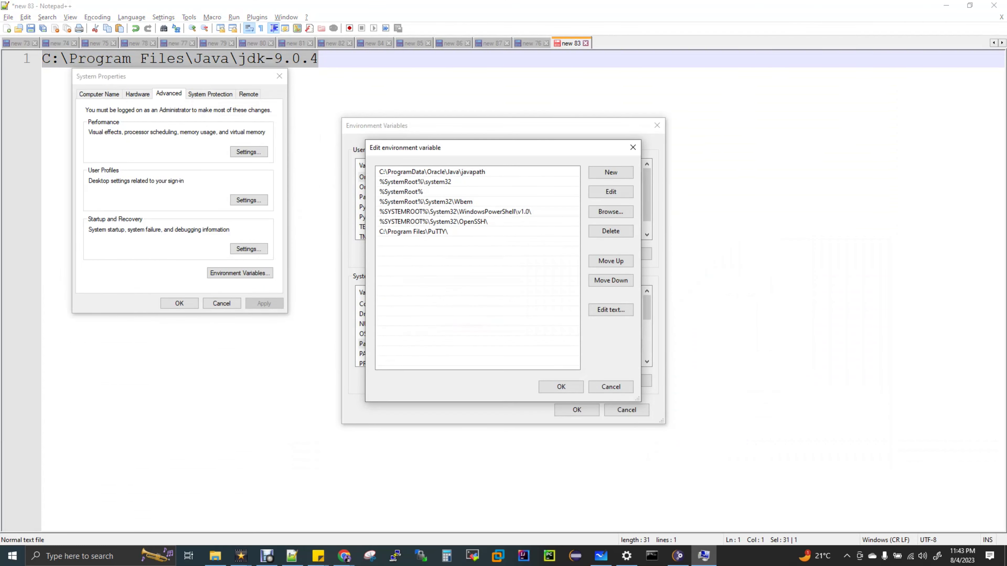
key(alt+n)
key(ctrl+v)
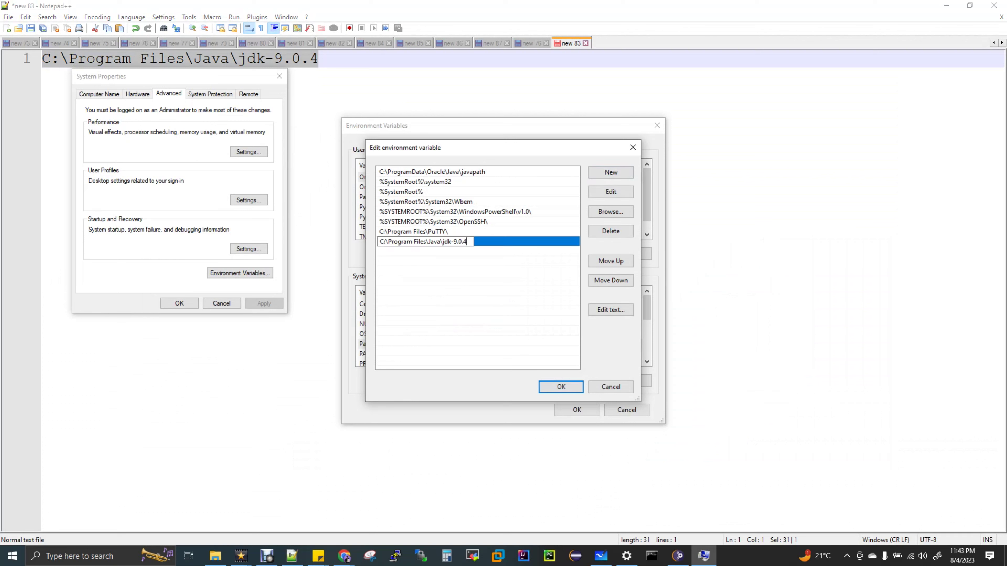
text(in)
key(Return)
key(Return)
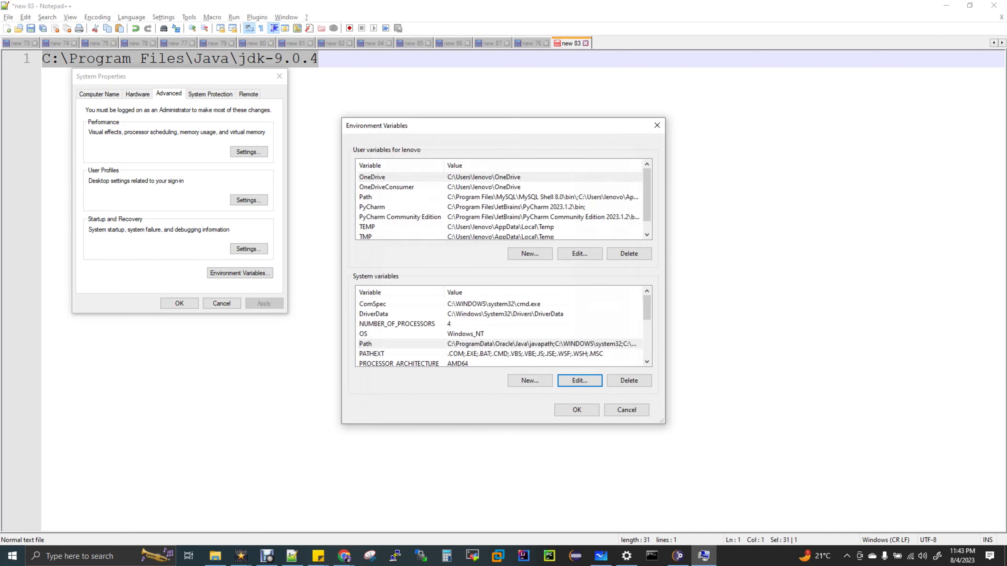
key(Tab)
key(Tab)
key(Return)
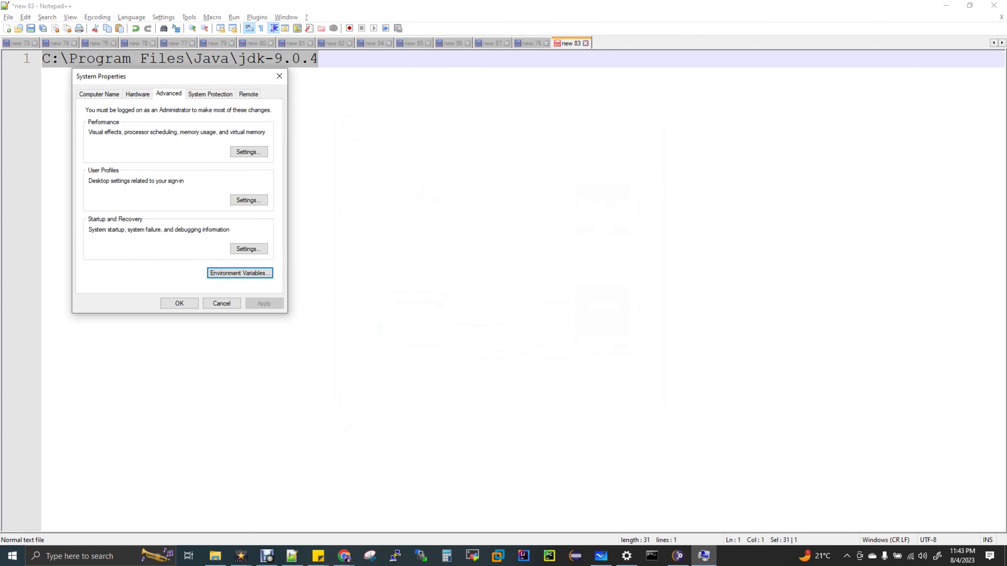
key(Escape)
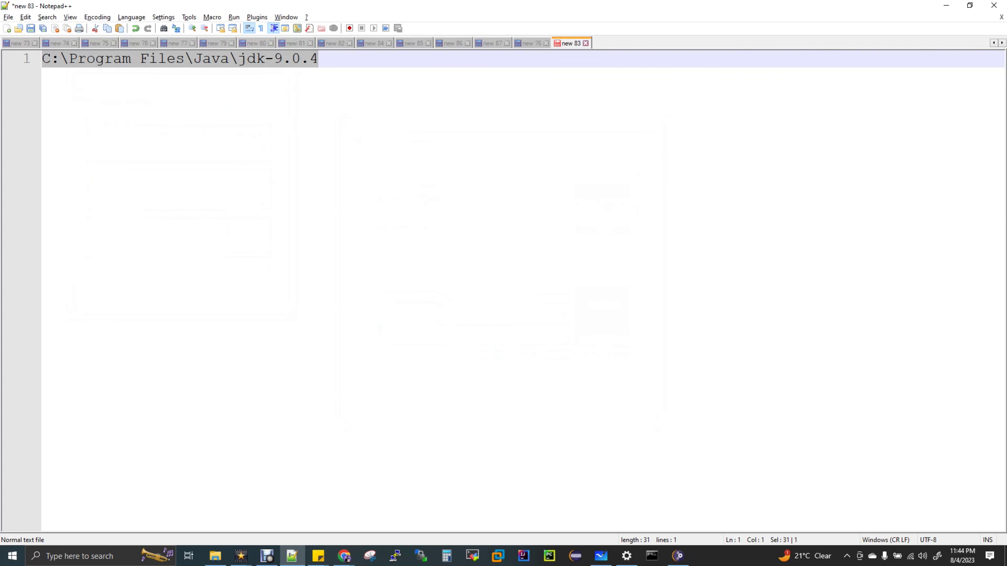
Step: Switch to a Command Prompt window and check the installed Java version with java -version
key(alt+Tab)
key(alt+Tab)
key(alt+Tab)
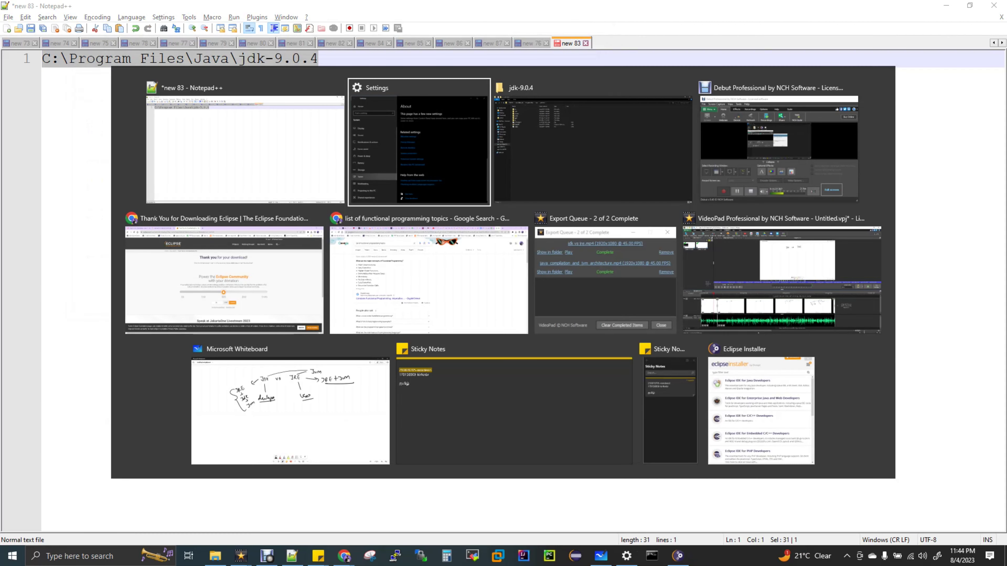
key(alt+Tab)
key(Up)
key(Up)
key(Up)
key(Up)
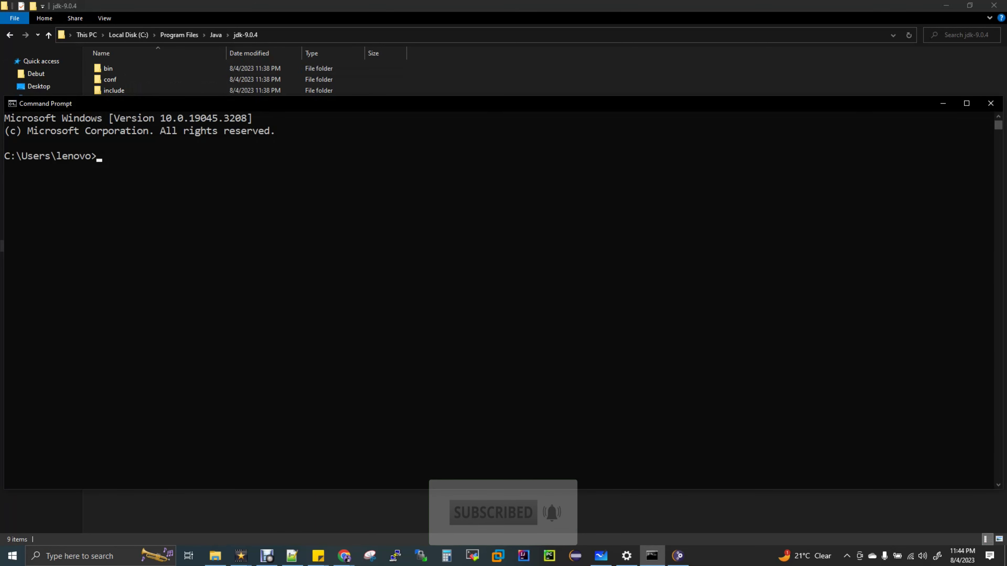
text(java -)
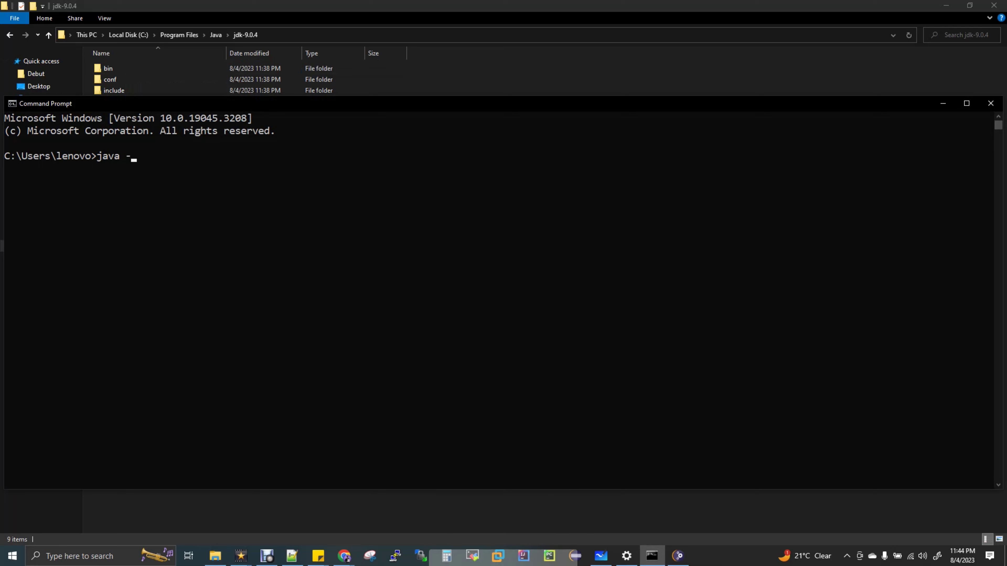
text(version)
key(Return)
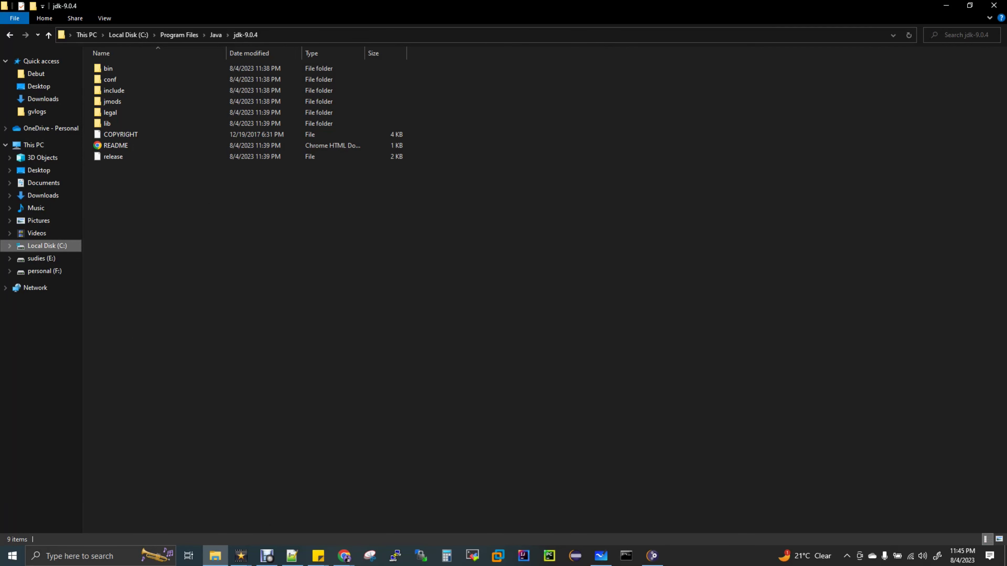
Step: From the Desktop folder's Eclipse installer, install Eclipse IDE for Enterprise Java and Web Developers to the default jee-2023-06 folder, accepting the user agreement
click(39, 86)
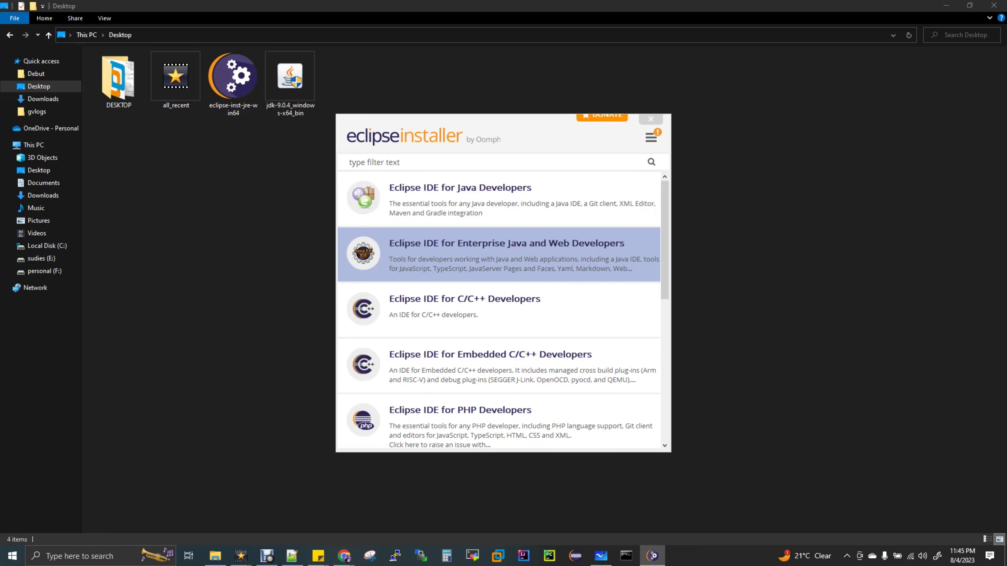
scroll(499, 310, down, 5)
scroll(499, 310, up, 5)
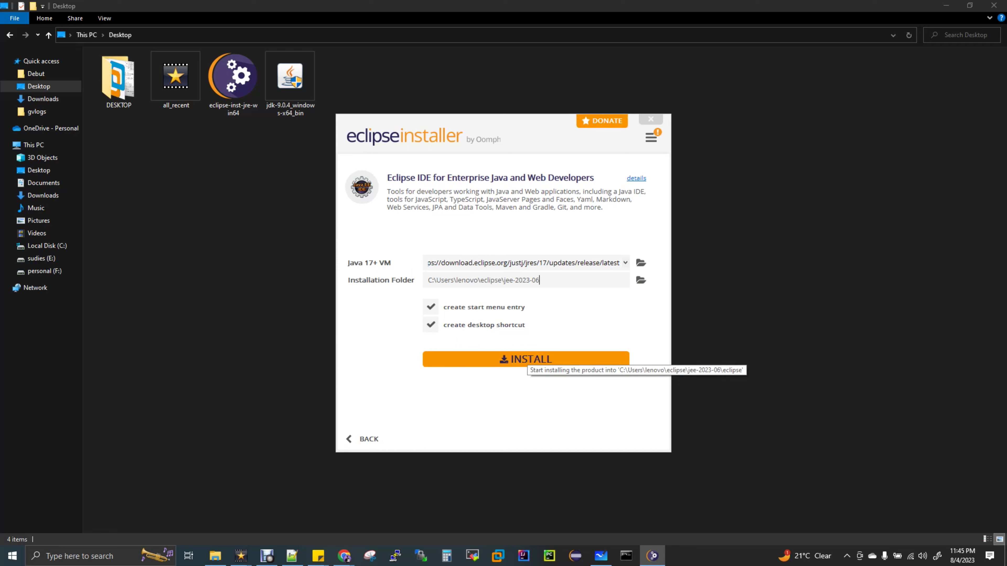
click(527, 359)
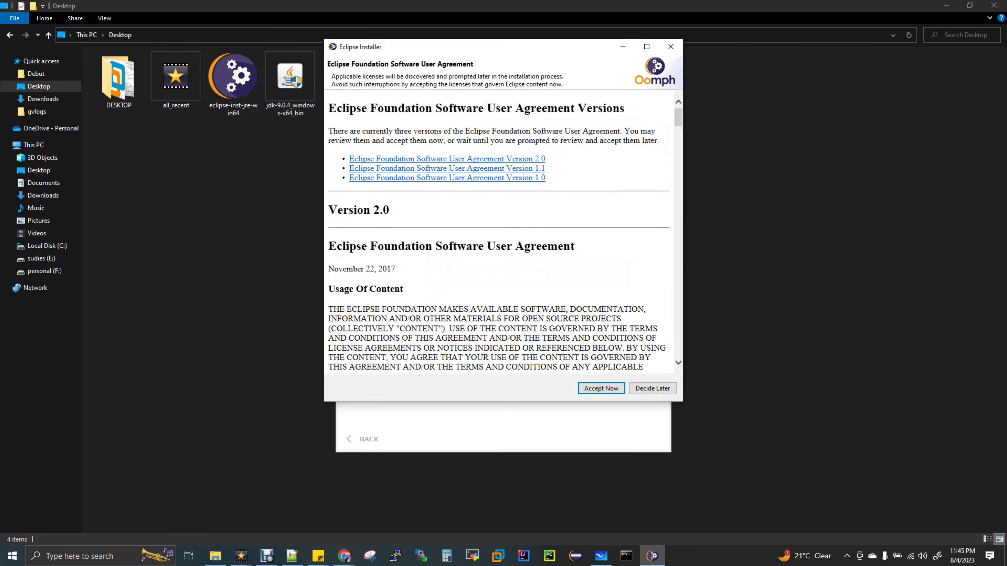
click(601, 388)
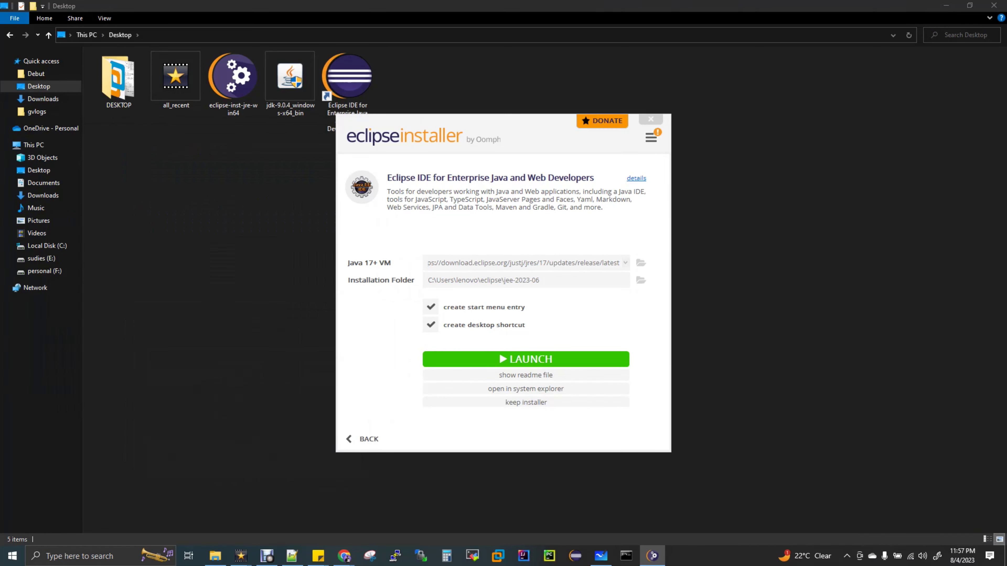
Step: Launch the installed Eclipse IDE in a maximized window and close its Welcome page
click(525, 359)
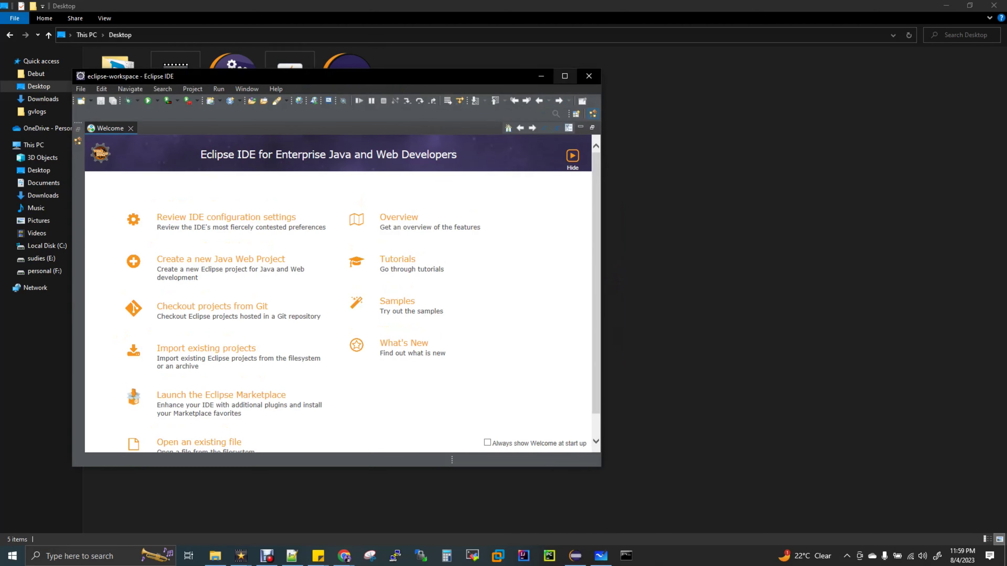
click(564, 76)
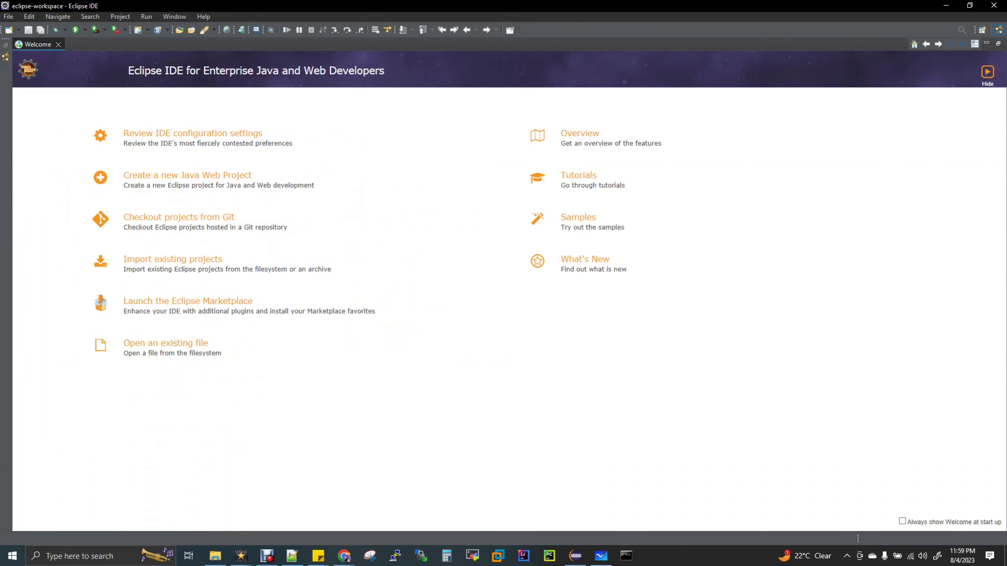
key(ctrl+w)
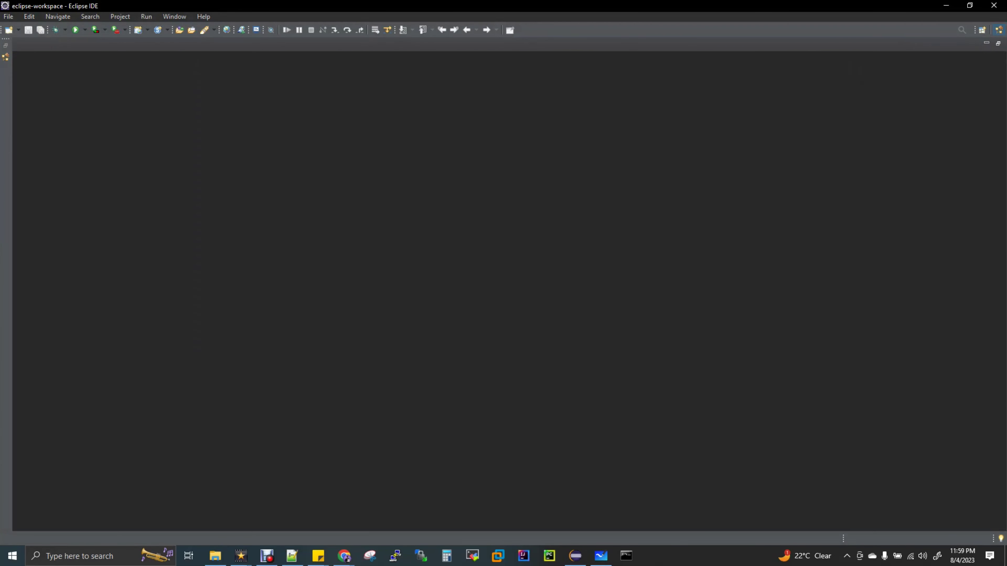